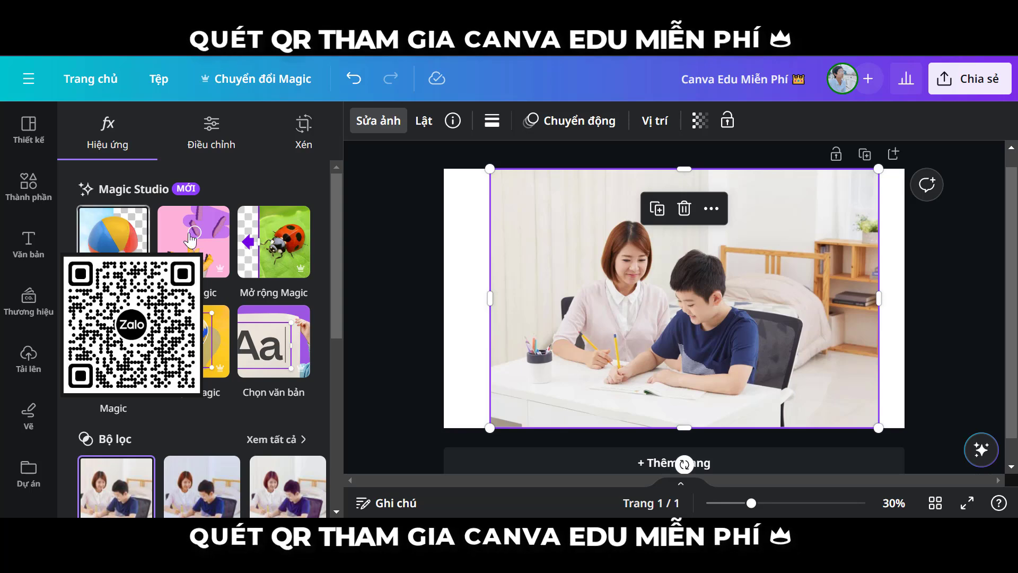
- Set the page background behind the classroom-style photo to pink
click(450, 243)
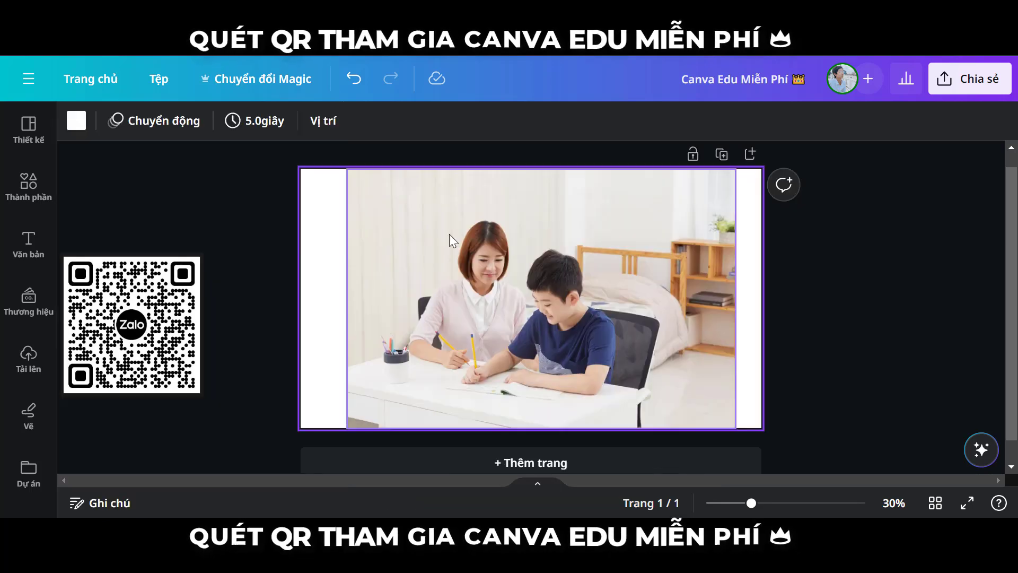
click(79, 121)
click(172, 336)
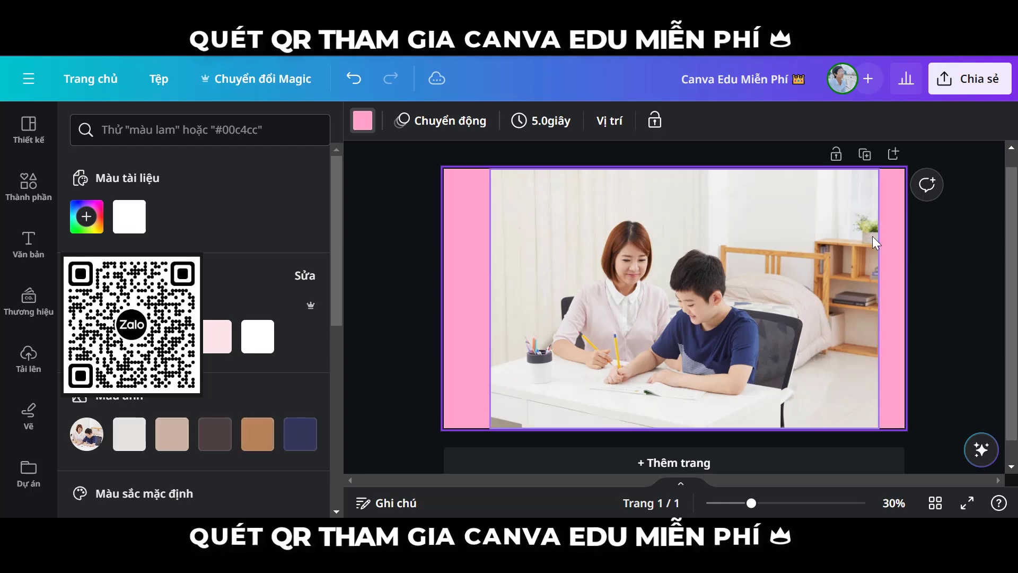
click(963, 240)
- Remove the background from the photo of the woman and boy
click(570, 283)
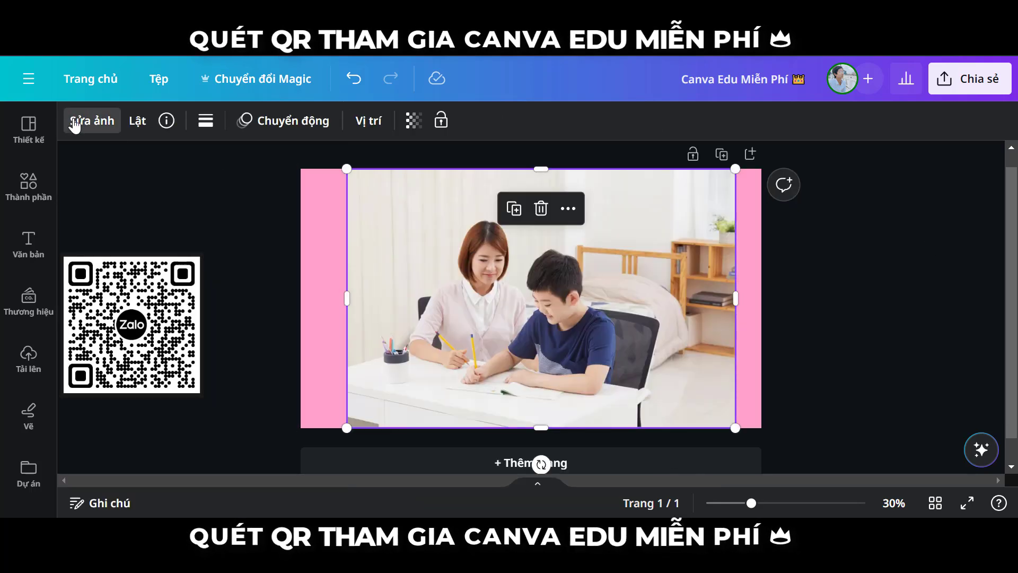
click(77, 122)
click(113, 228)
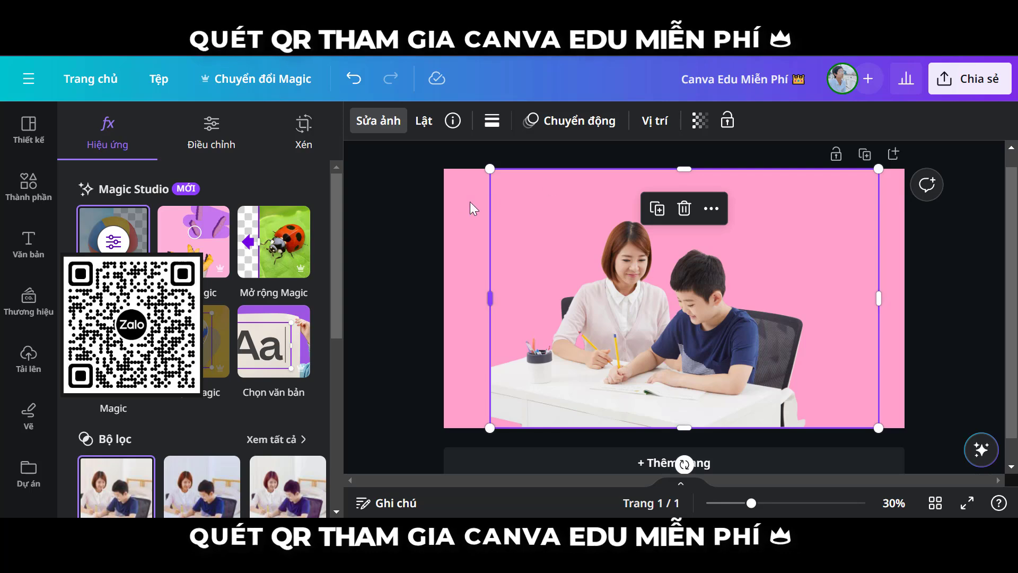
- Erase the boy's upright yellow pencil from the photo with Magic Eraser at brush size 25
click(183, 250)
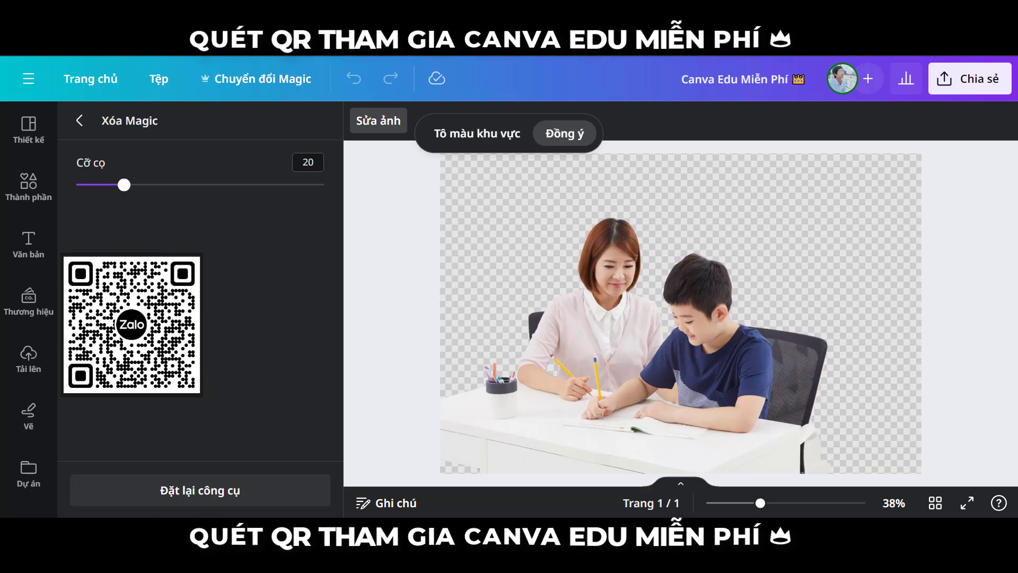
drag(123, 184, 136, 184)
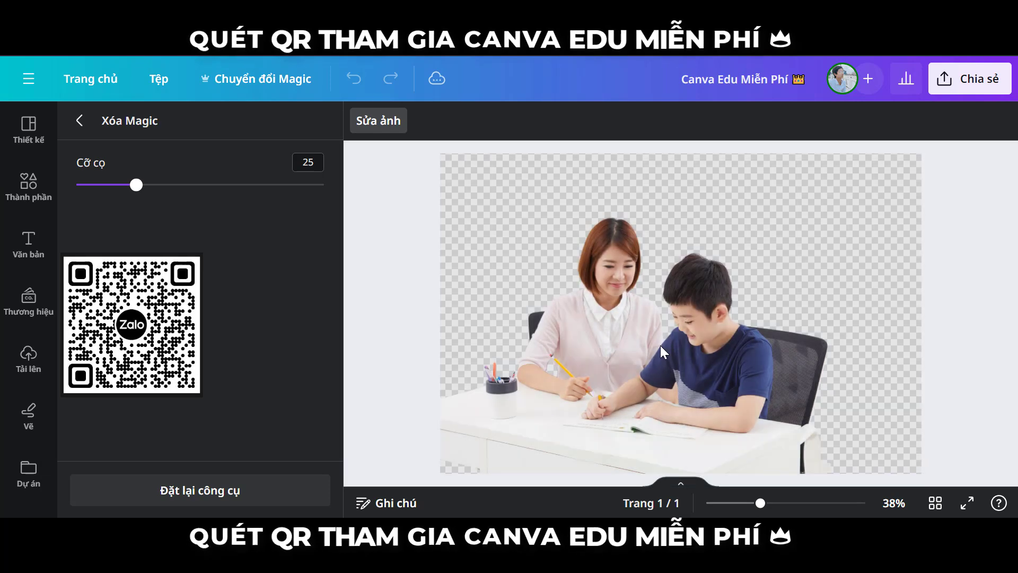
click(79, 121)
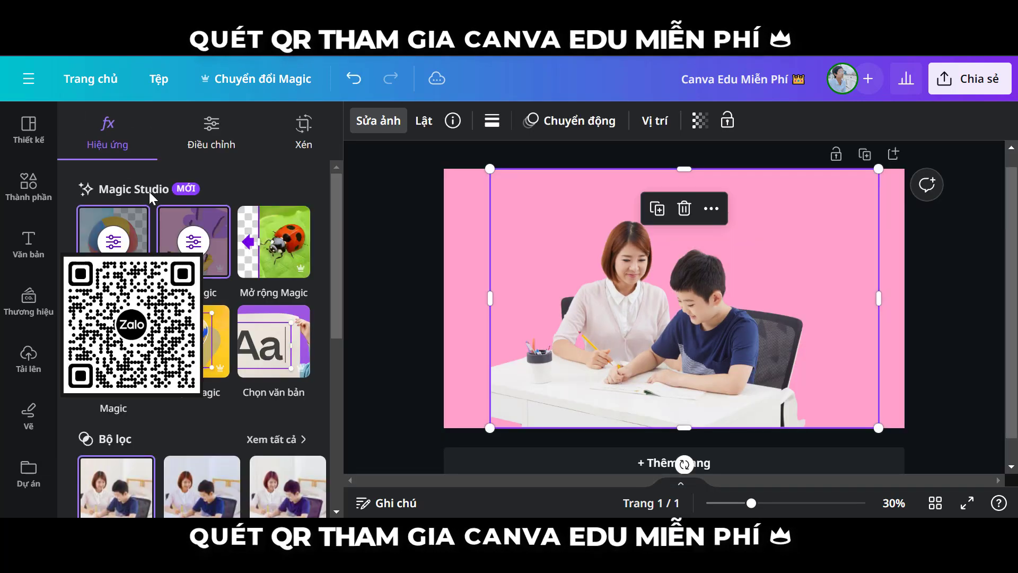
- Cancel Magic Expand on the cut-out photo and undo the pencil erasure, background removal and pink page colour
click(251, 274)
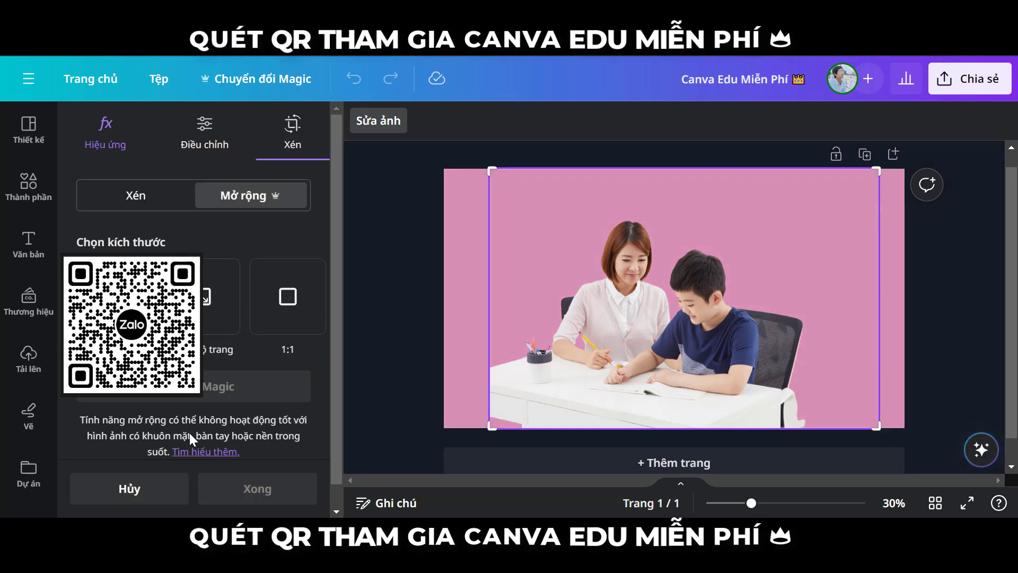
click(148, 487)
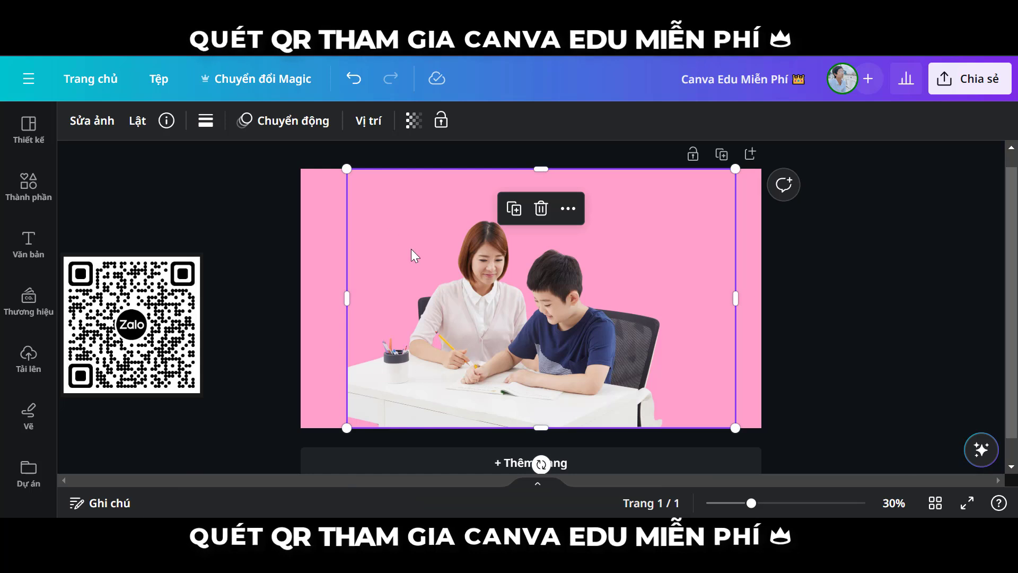
click(349, 81)
click(352, 88)
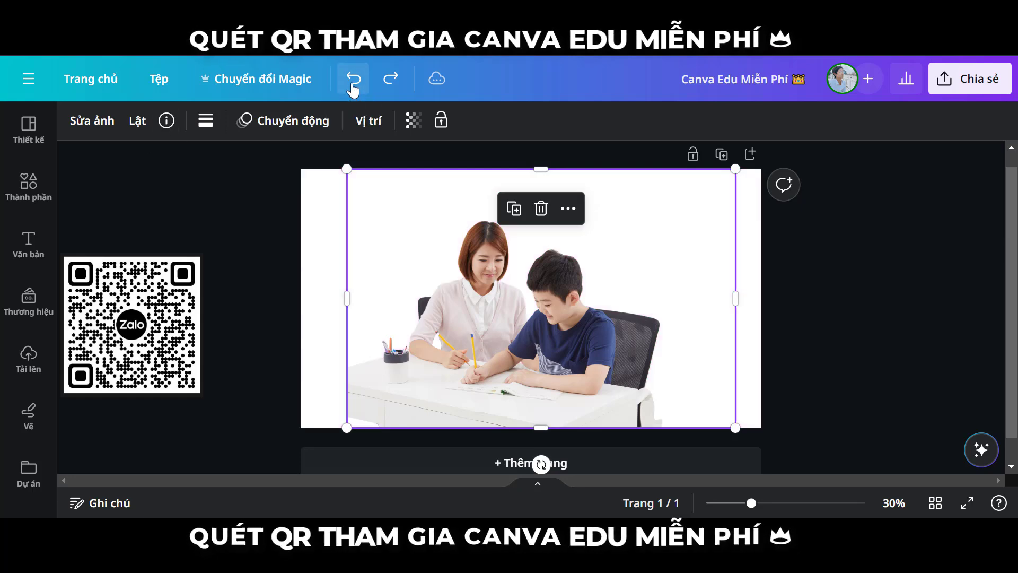
- Extend the photo to fill the whole page with Magic Expand and keep the first result
click(97, 130)
click(274, 241)
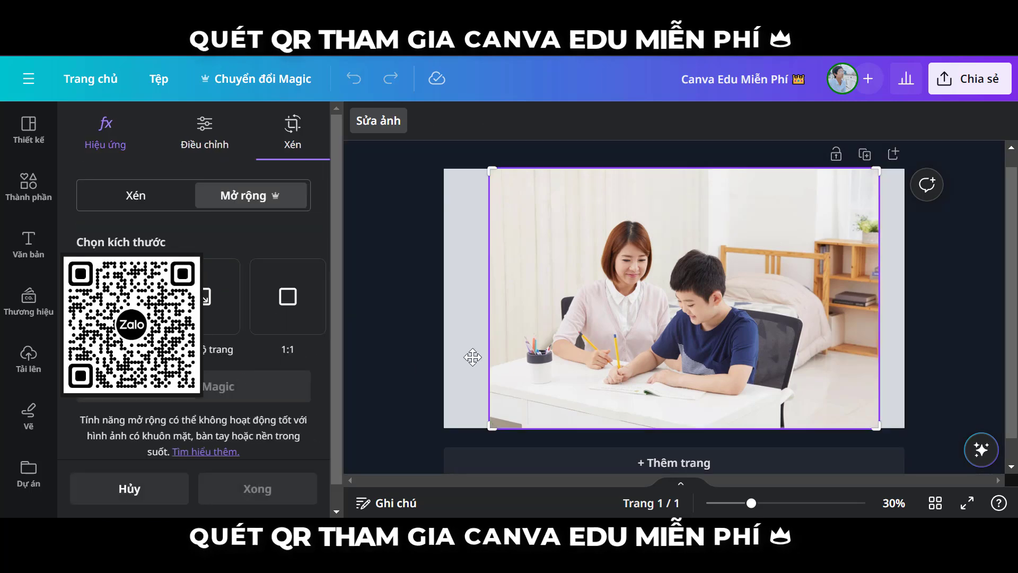
click(216, 313)
click(211, 389)
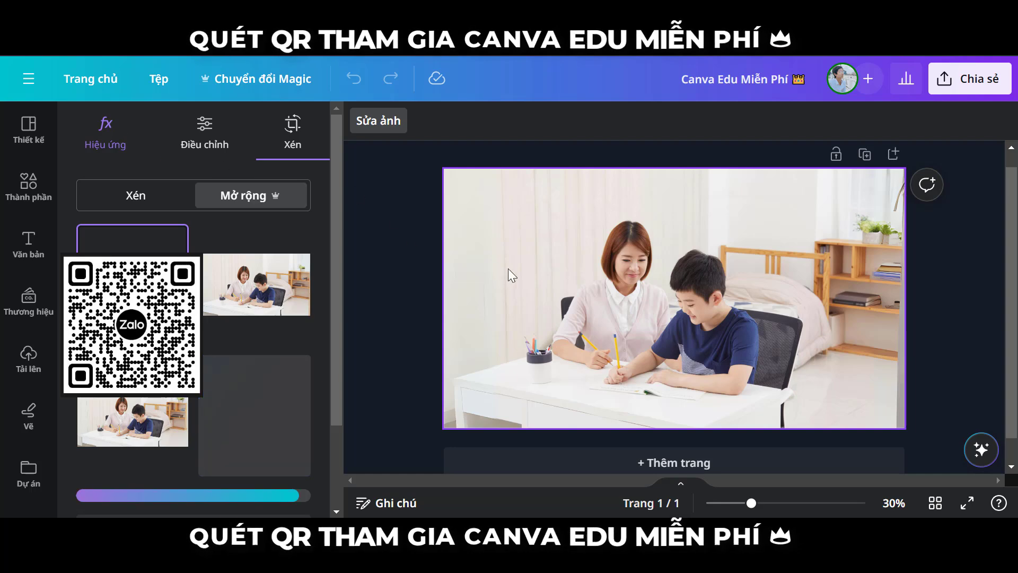
click(364, 125)
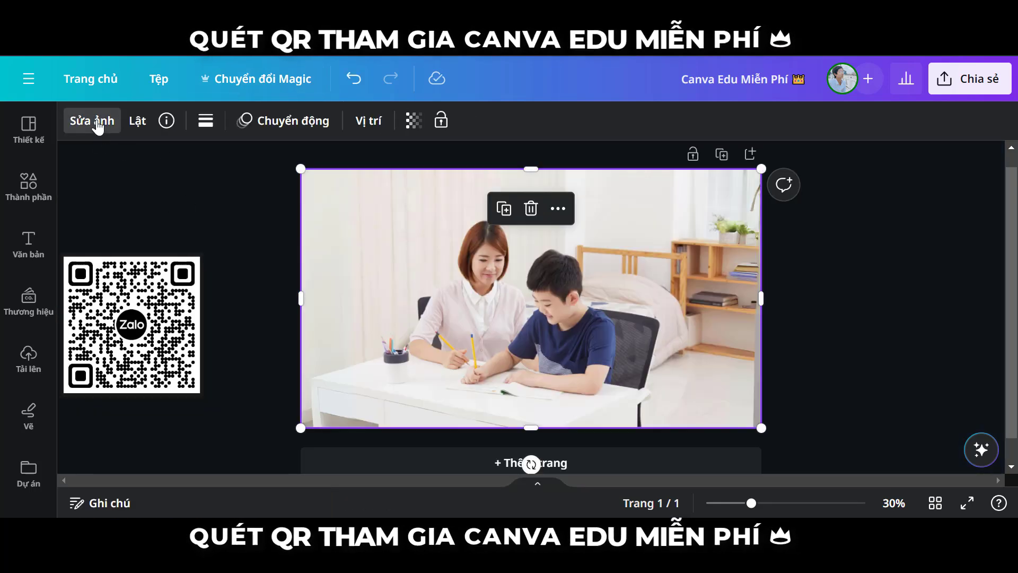
- Mark the pencil holder on the desk for Magic Edit with brush size 33
click(118, 125)
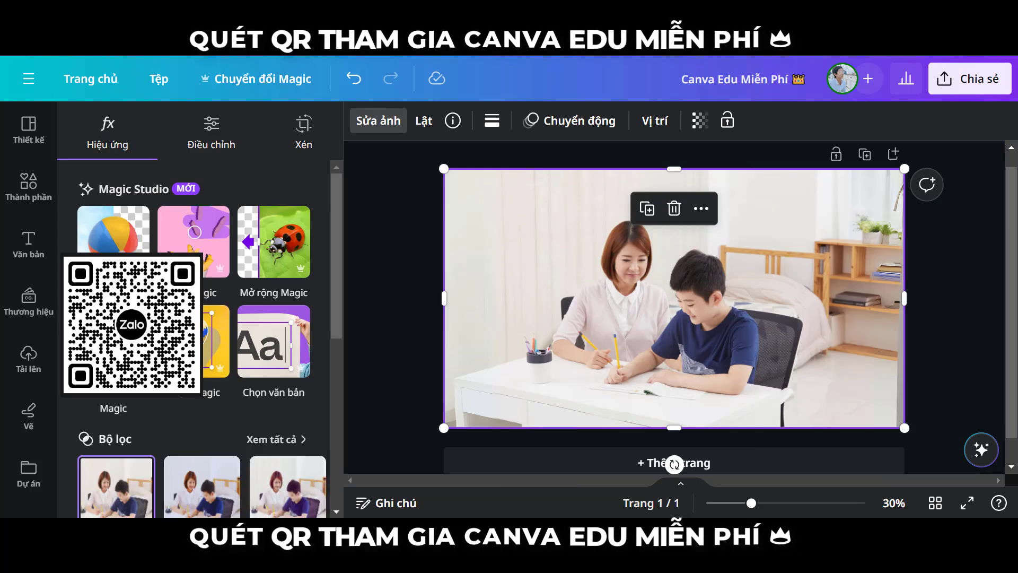
click(113, 341)
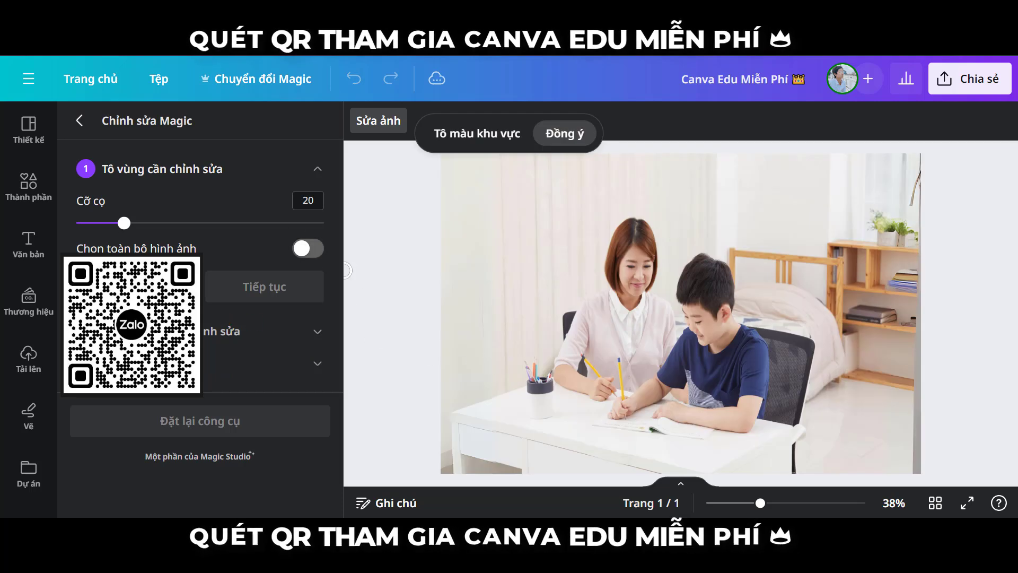
drag(122, 227, 156, 223)
drag(537, 377, 535, 373)
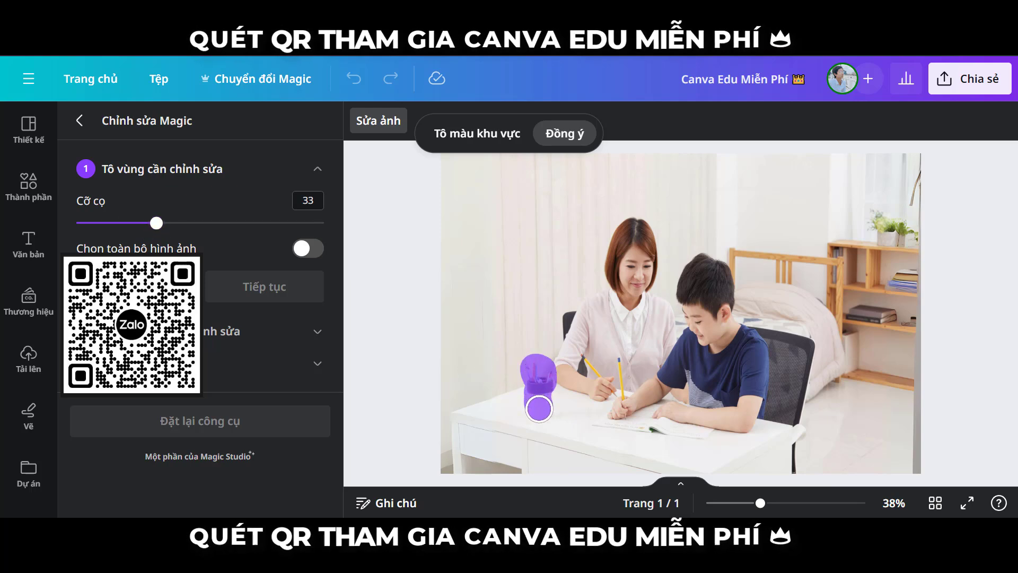
drag(544, 408, 539, 405)
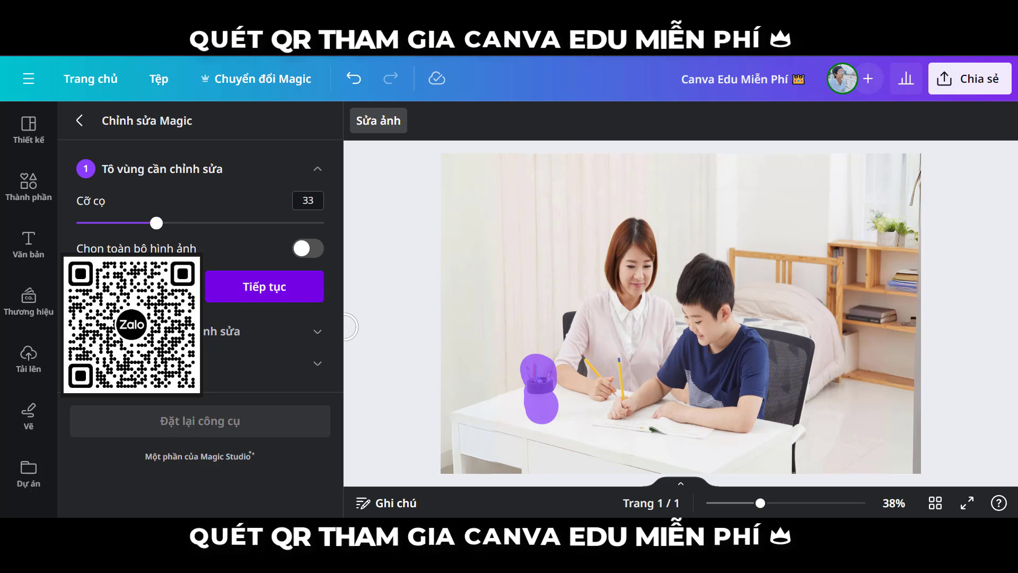
click(253, 294)
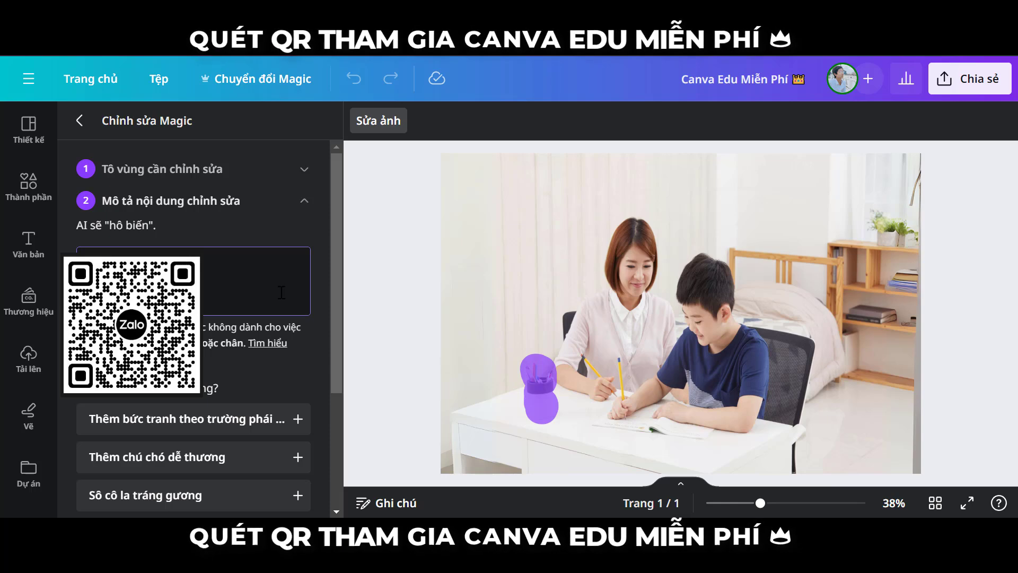
- Generate Magic Edit results that replace the marked pencil holder with a flower vase, and preview the alternatives
scroll(282, 296, down, 3)
click(223, 366)
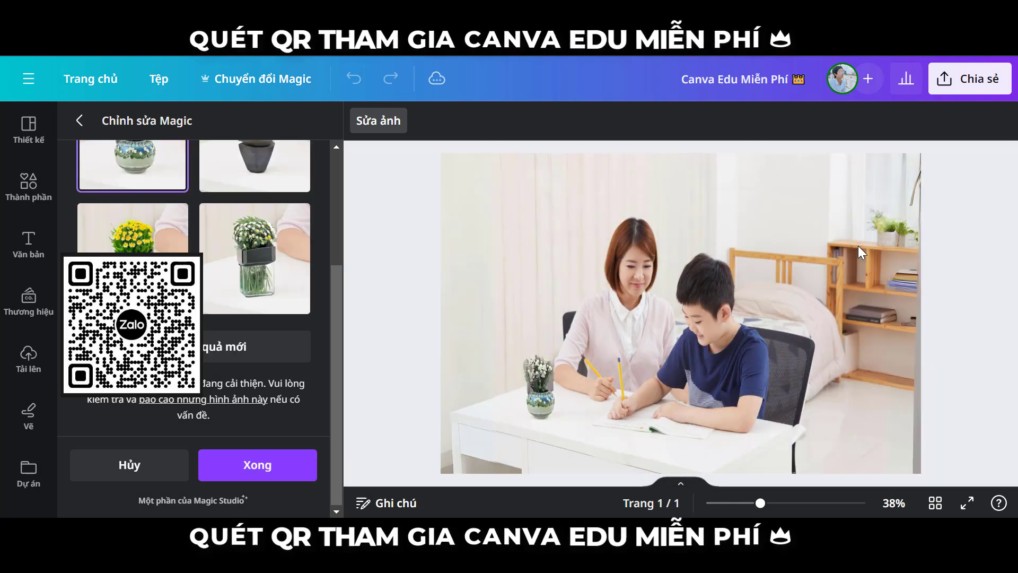
scroll(255, 259, up, 3)
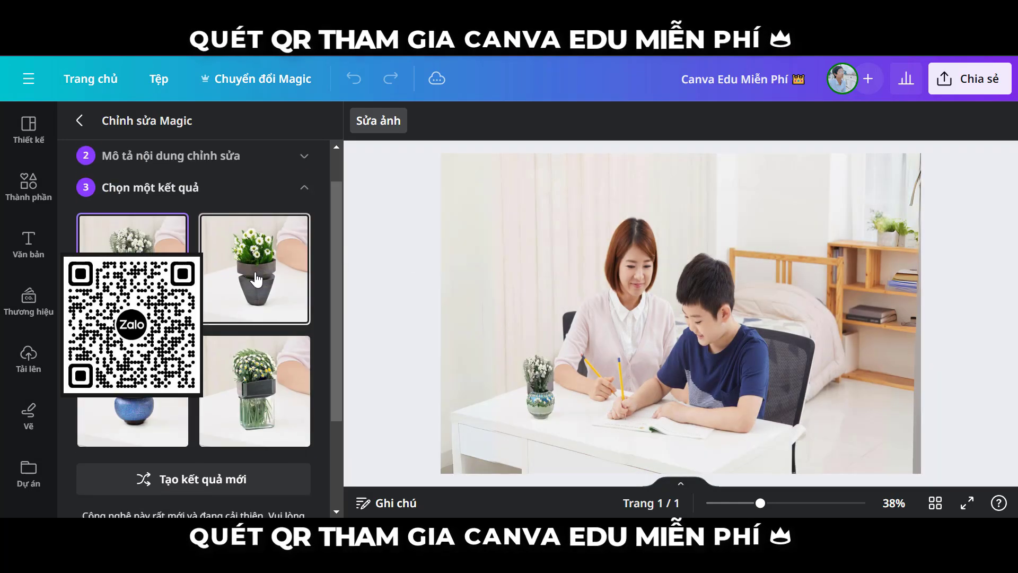
click(256, 279)
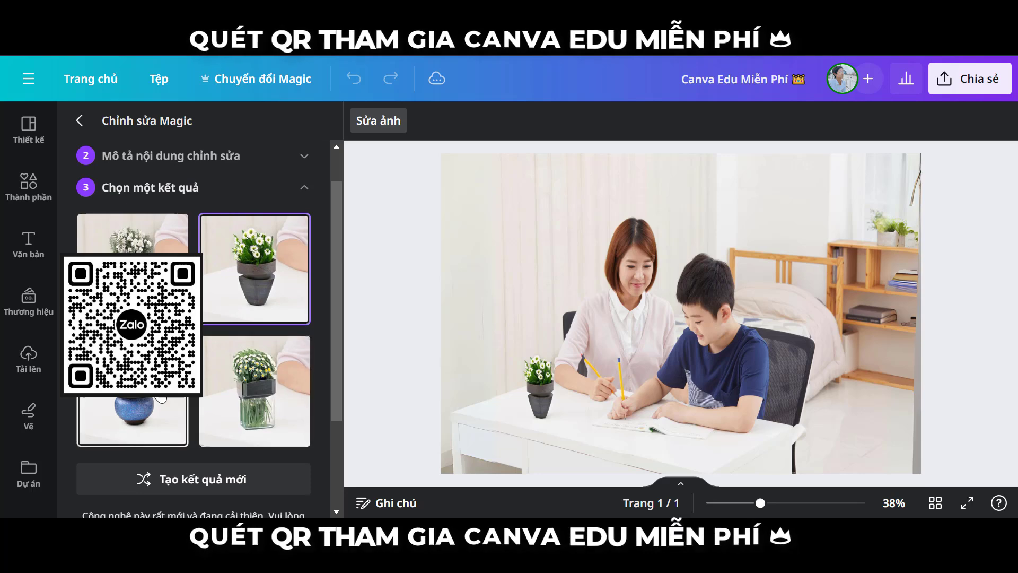
click(154, 402)
click(267, 408)
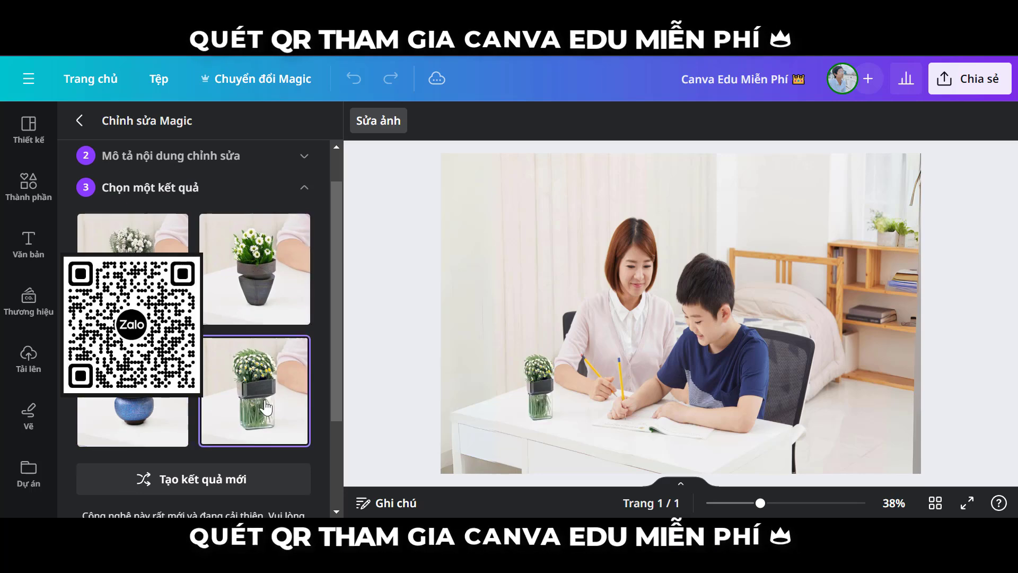
- Generate a new set of Magic Edit results and keep the vase with purple flowers on the desk
scroll(273, 274, down, 3)
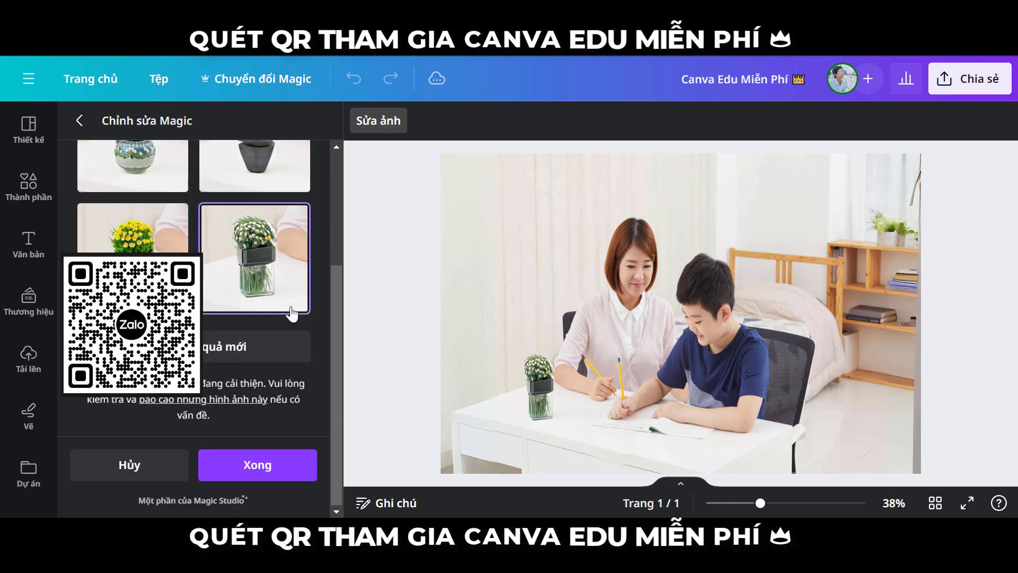
click(228, 348)
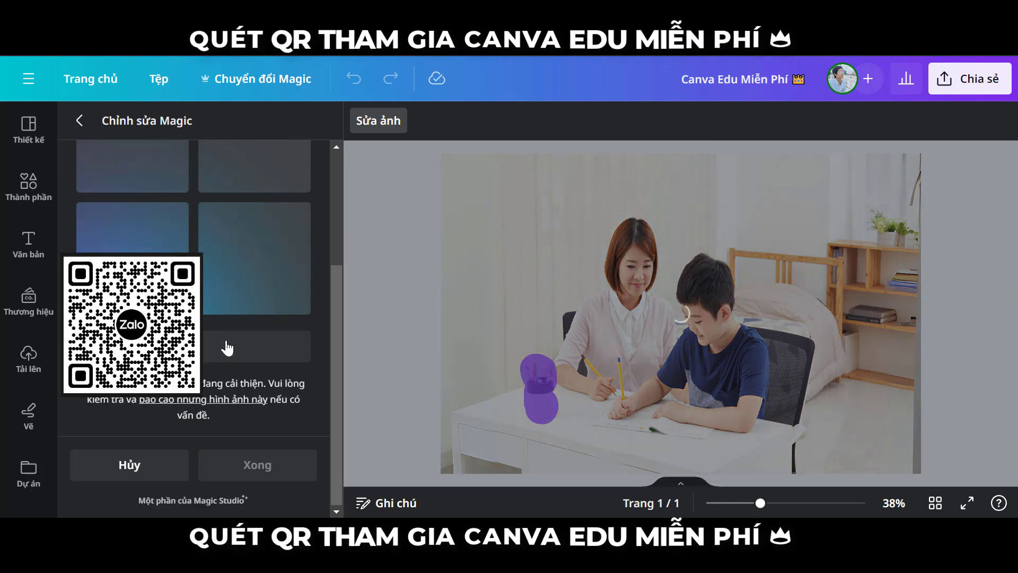
scroll(237, 320, up, 3)
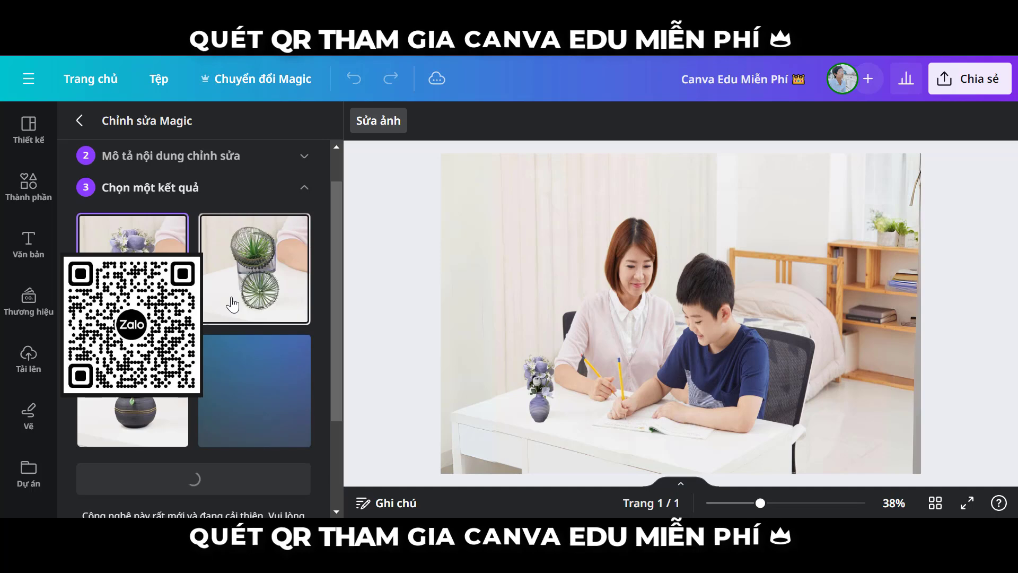
scroll(226, 322, down, 3)
scroll(212, 292, up, 4)
click(88, 133)
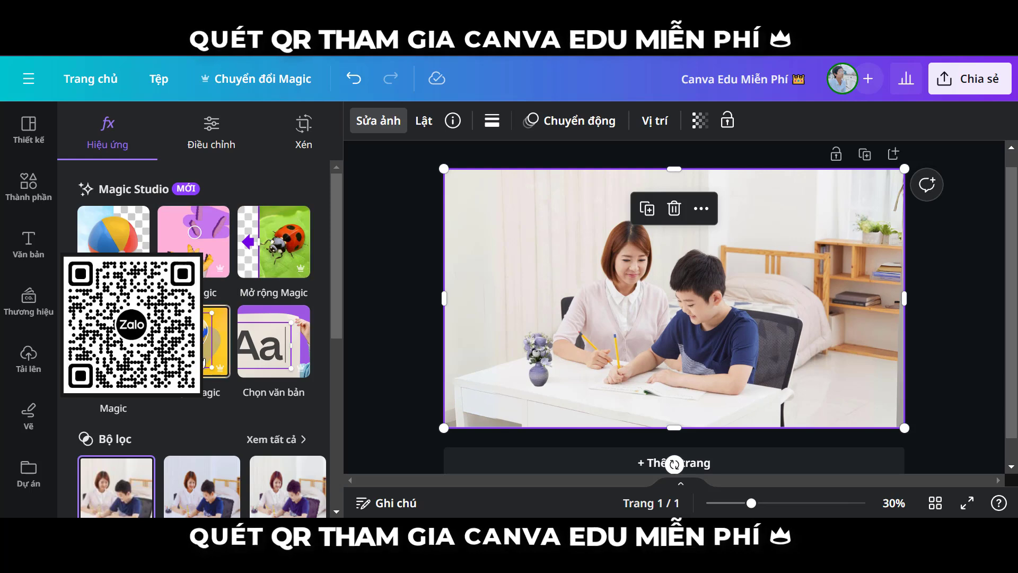
- Separate the woman, boy and desk from the photo background with Magic Grab and move them toward the page's lower-right corner
click(260, 336)
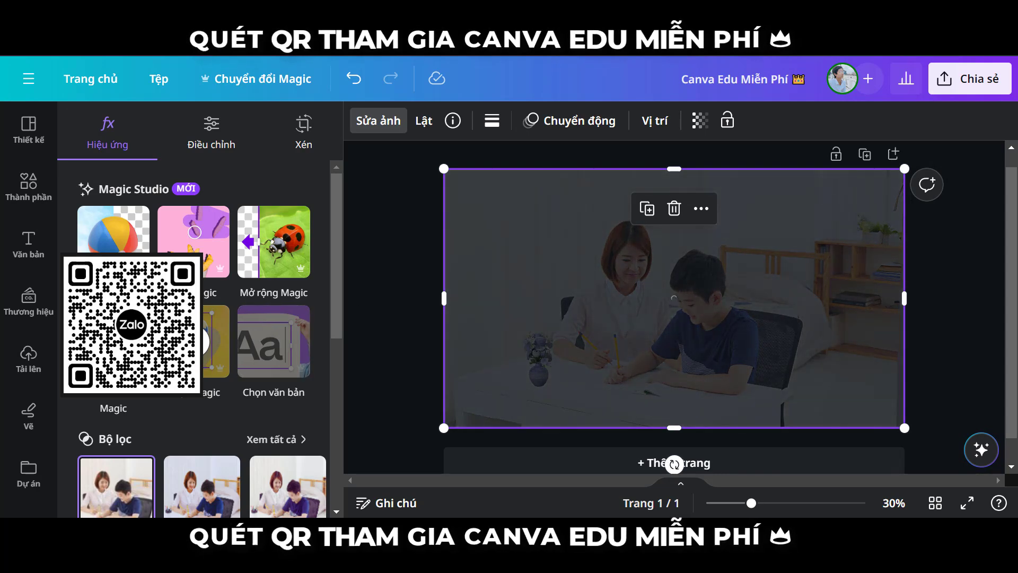
drag(653, 326, 738, 330)
drag(736, 332, 744, 325)
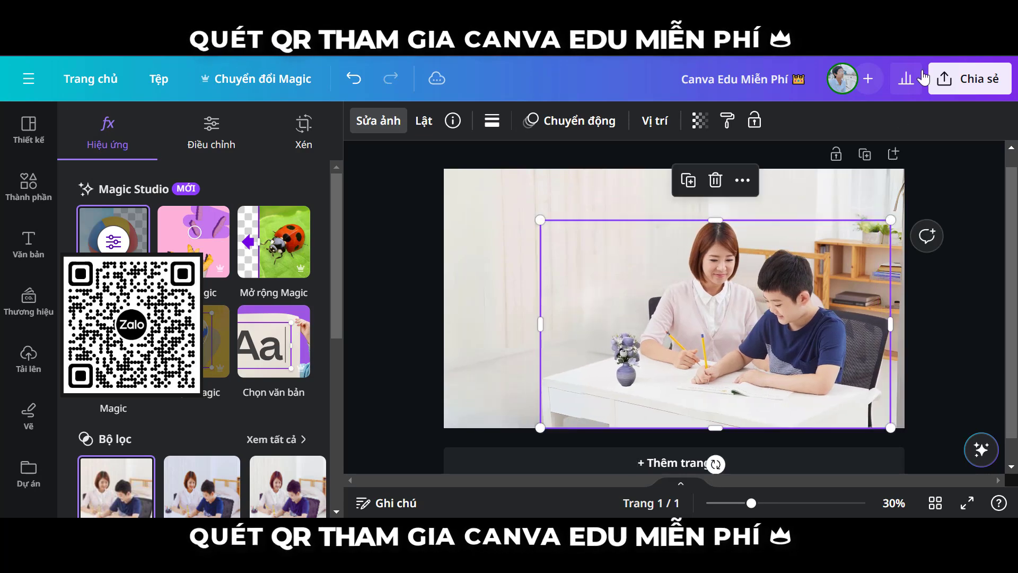